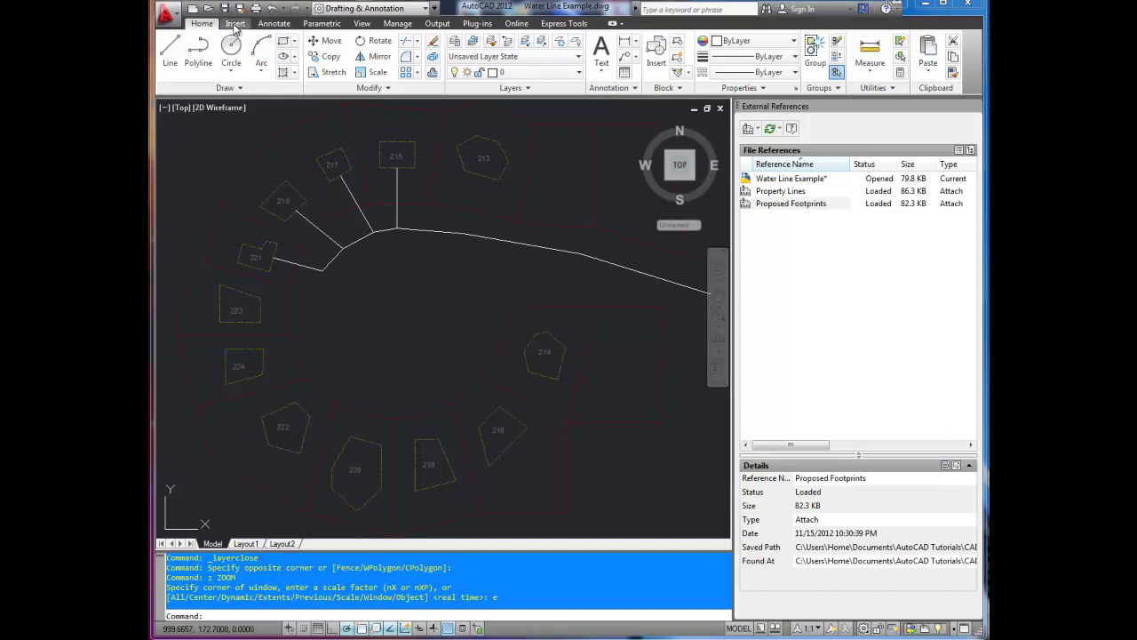
pyautogui.click(242, 27)
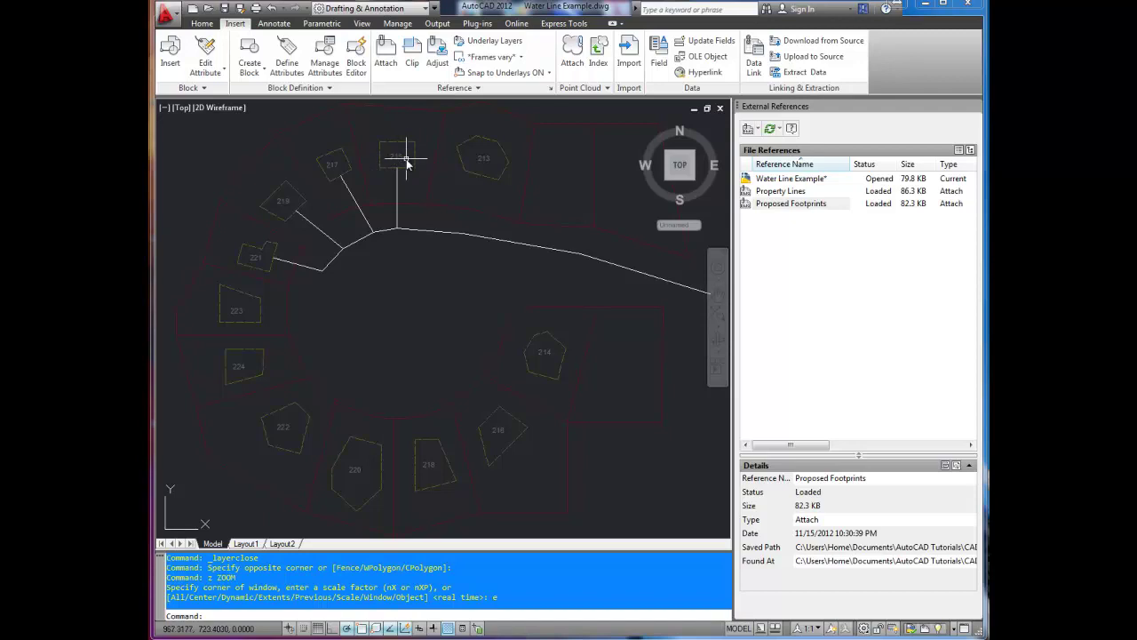
pyautogui.press('Escape')
pyautogui.press('Escape')
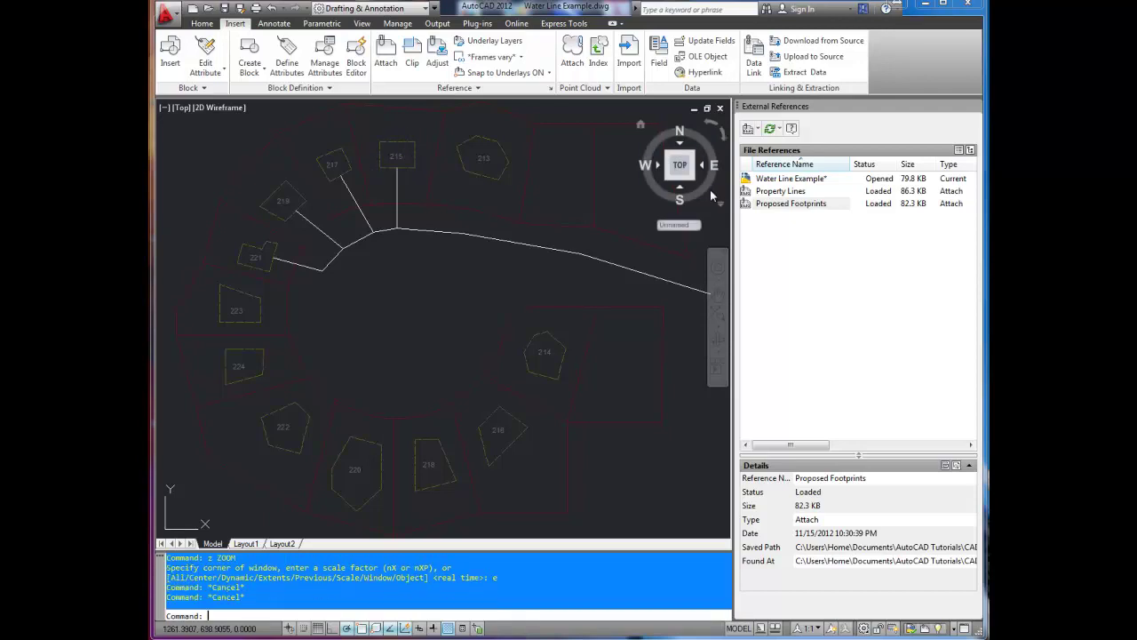
pyautogui.click(821, 229)
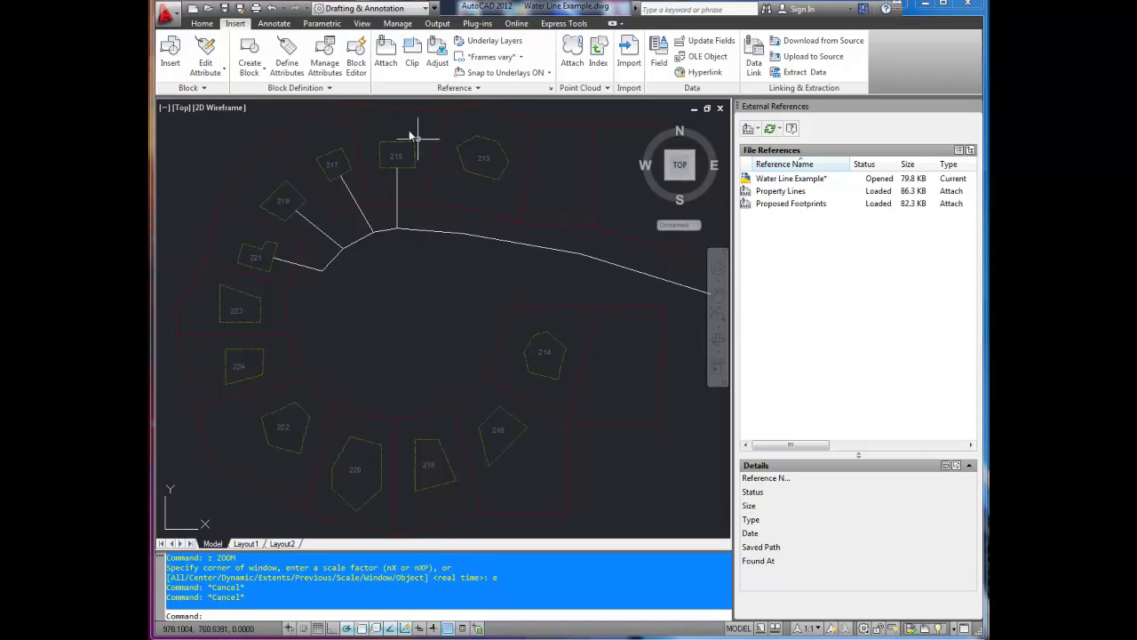
# Turn off the Proposed Footprints|House Numbers layer in the layer properties.
pyautogui.click(201, 24)
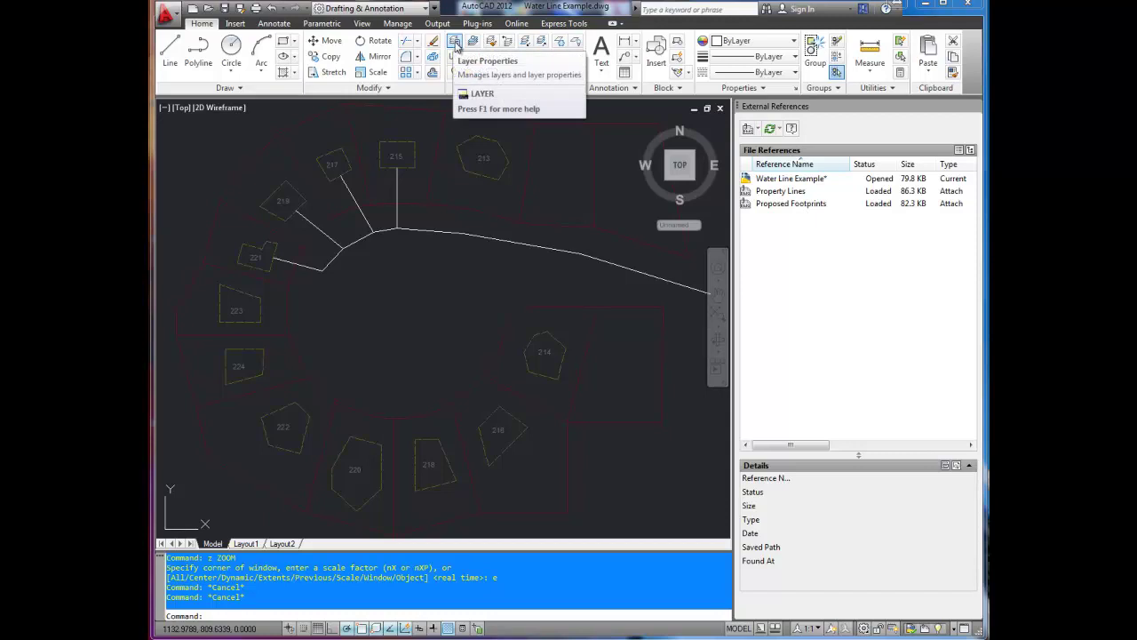
pyautogui.click(456, 42)
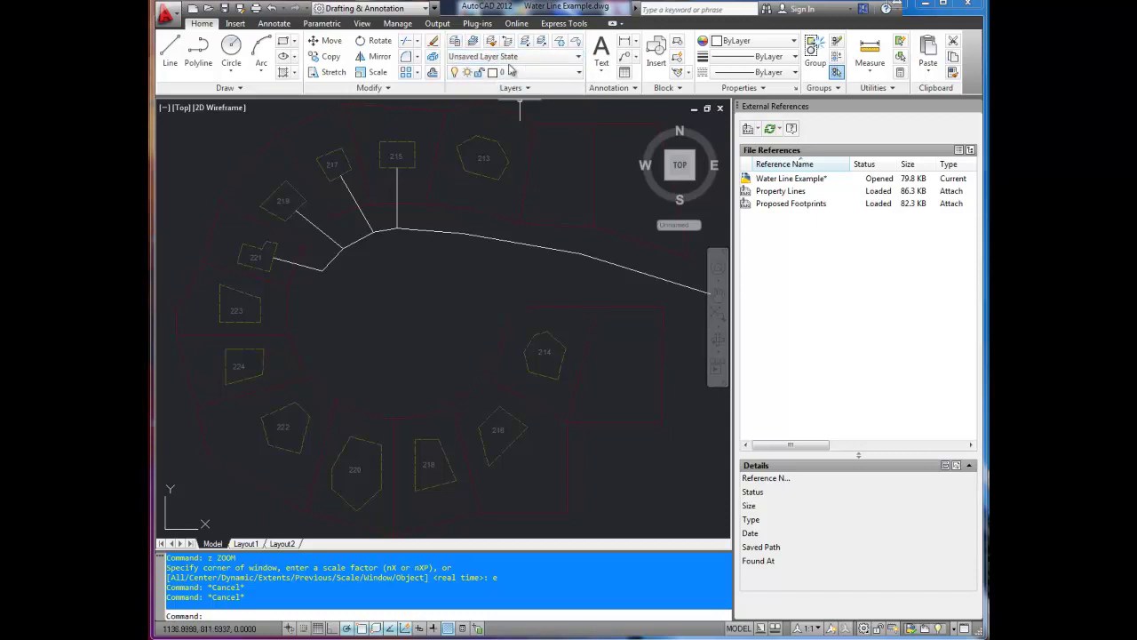
pyautogui.click(456, 43)
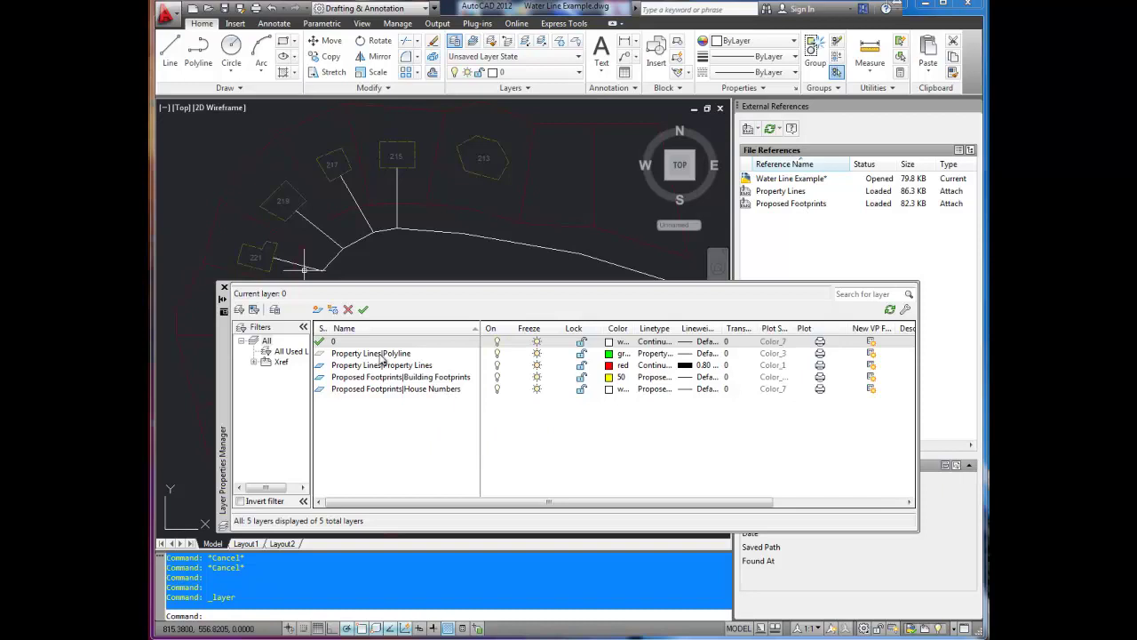
pyautogui.click(416, 391)
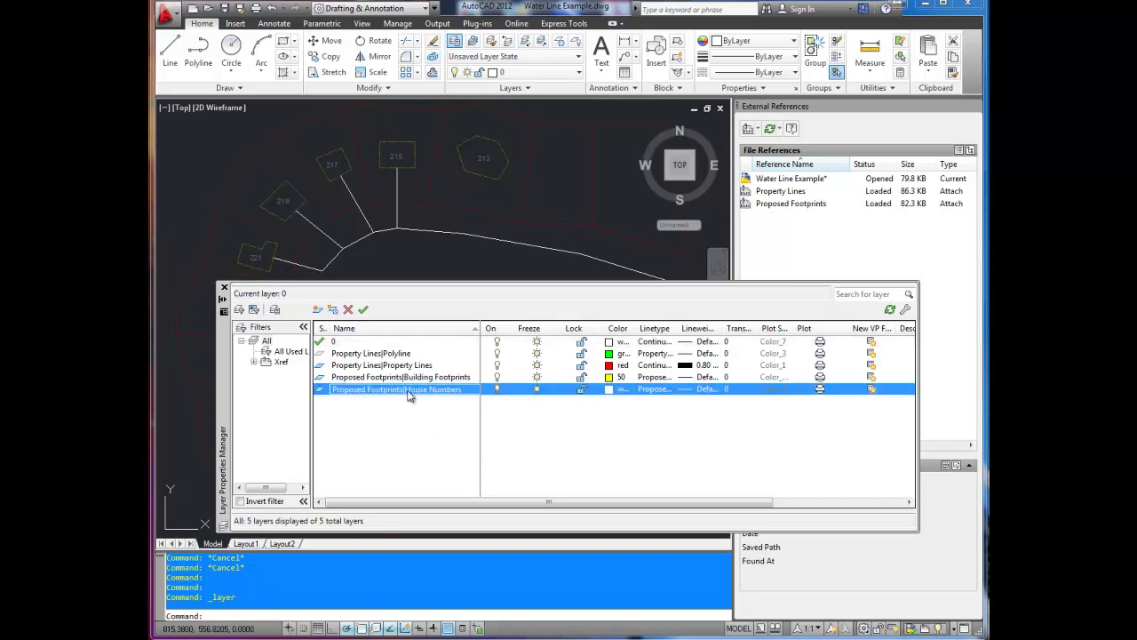
pyautogui.click(355, 390)
pyautogui.click(655, 342)
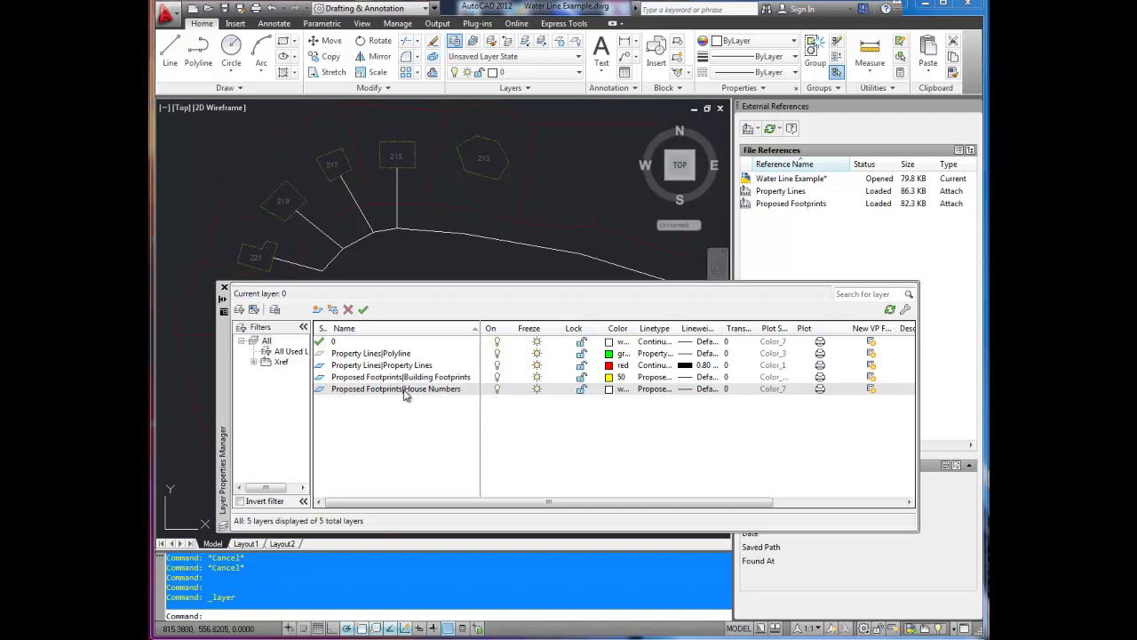
pyautogui.click(497, 377)
pyautogui.click(496, 389)
pyautogui.click(497, 390)
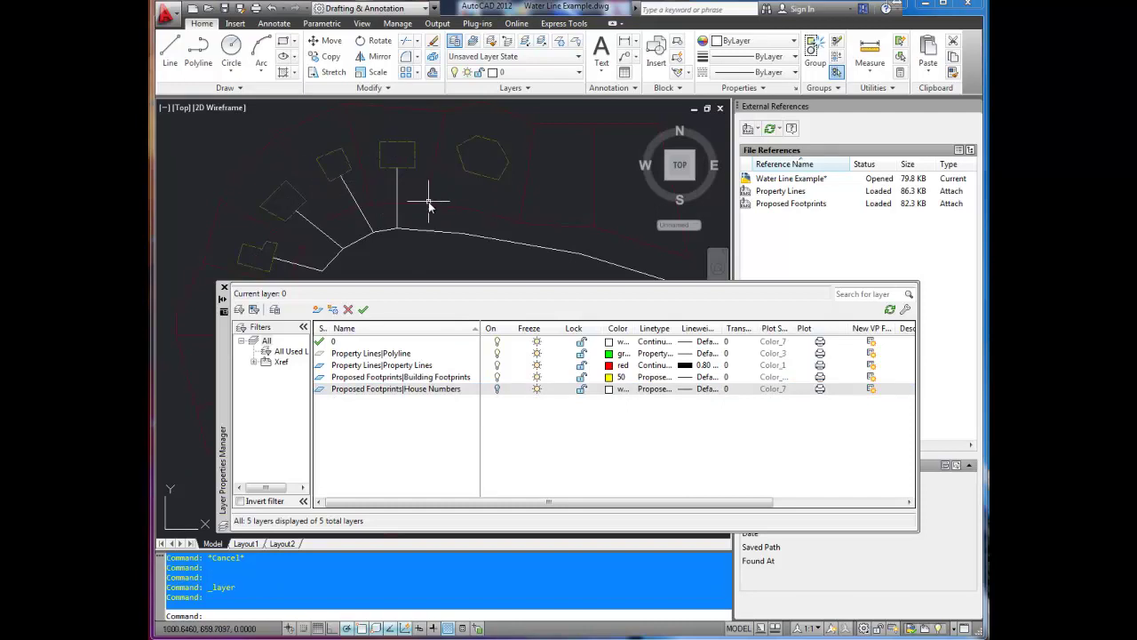
pyautogui.click(498, 390)
pyautogui.click(480, 256)
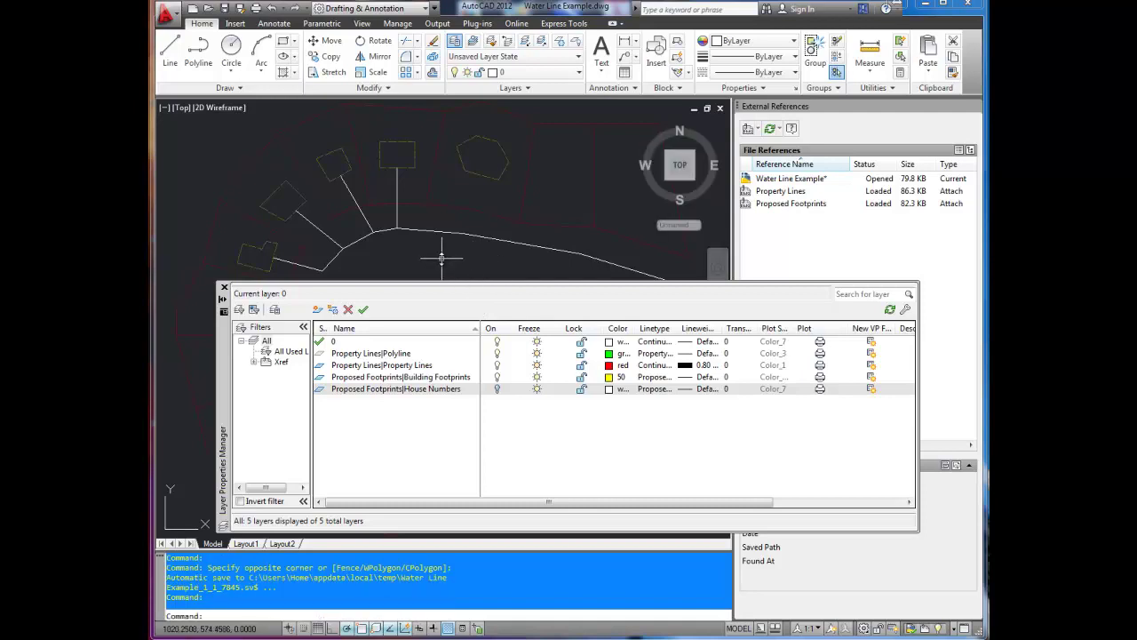
# Turn the Proposed Footprints|House Numbers layer back on, leave it unlocked, and close the layer properties.
pyautogui.click(497, 388)
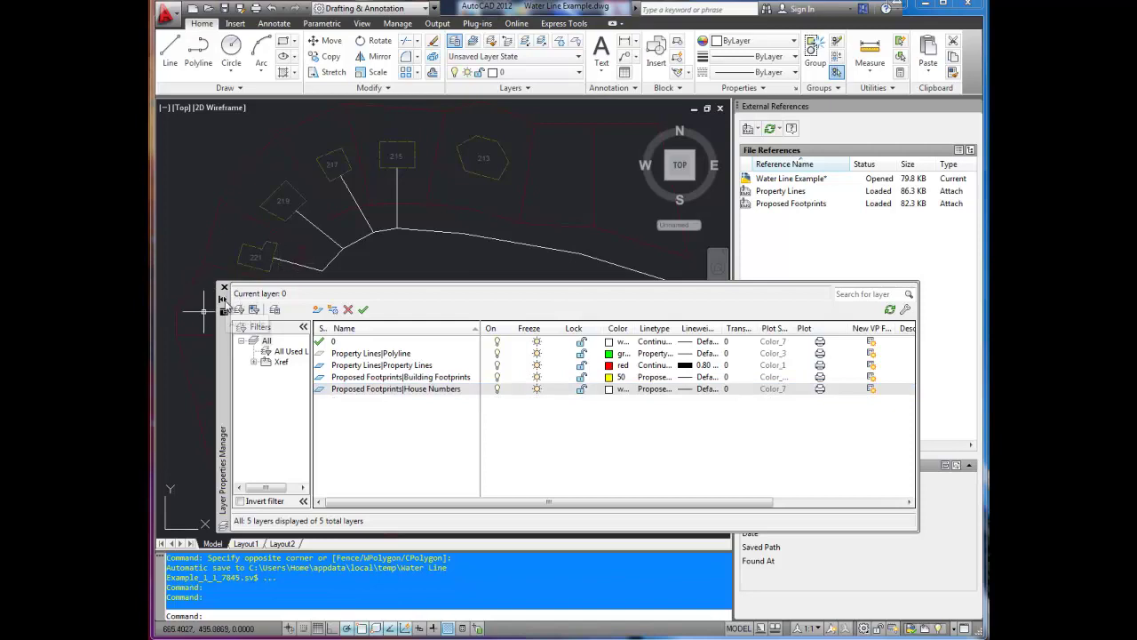
pyautogui.click(499, 391)
pyautogui.click(499, 391)
pyautogui.click(582, 391)
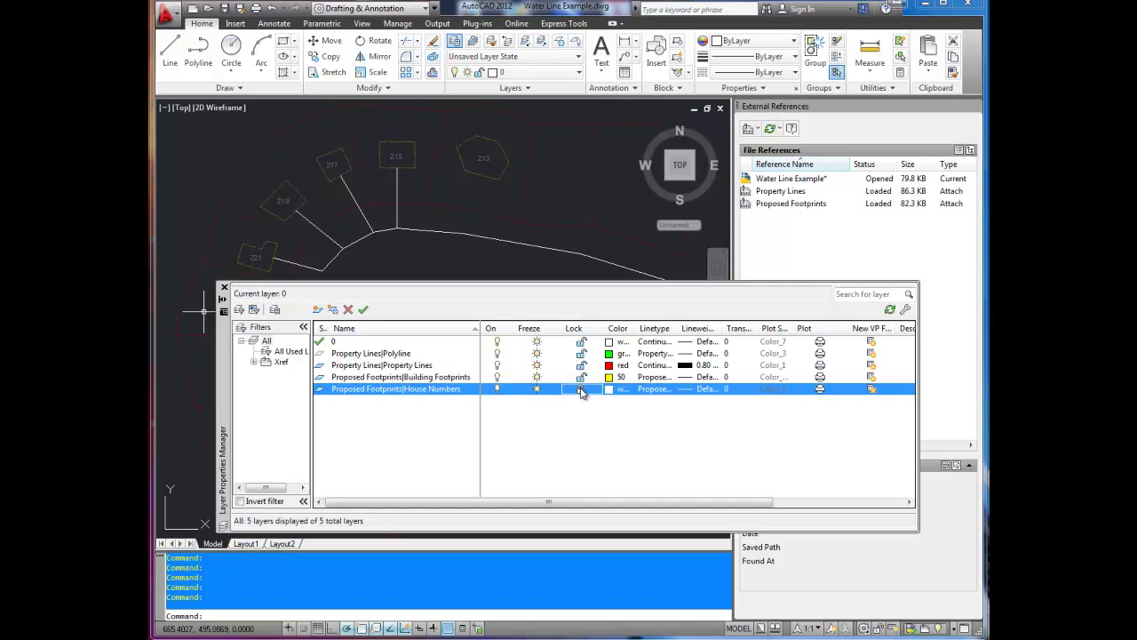
pyautogui.click(581, 392)
pyautogui.click(582, 392)
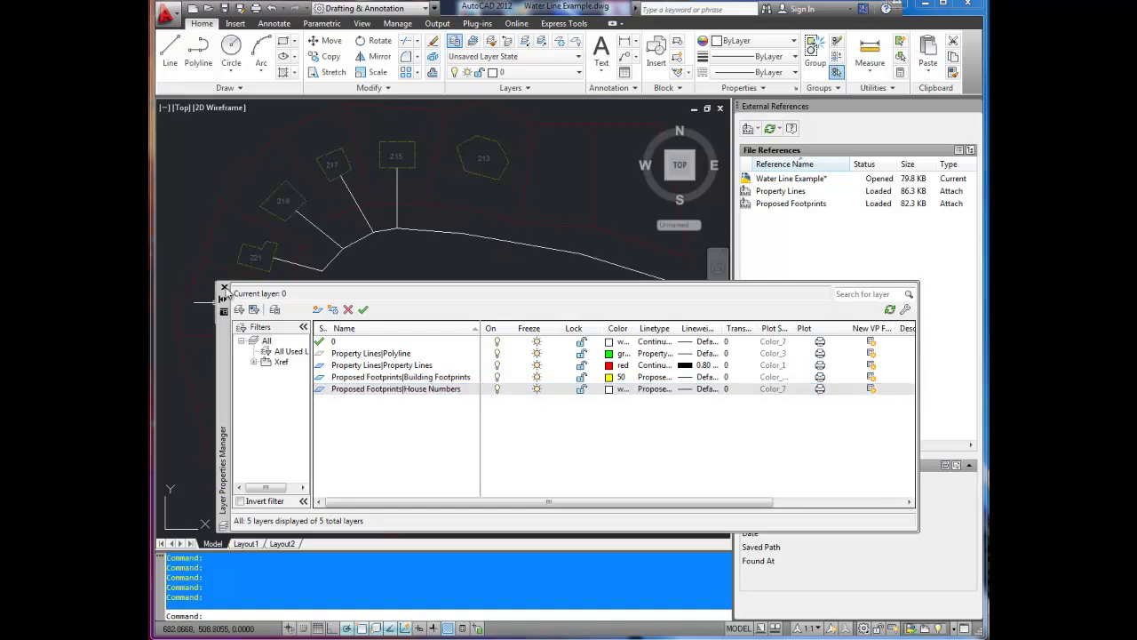
pyautogui.click(224, 289)
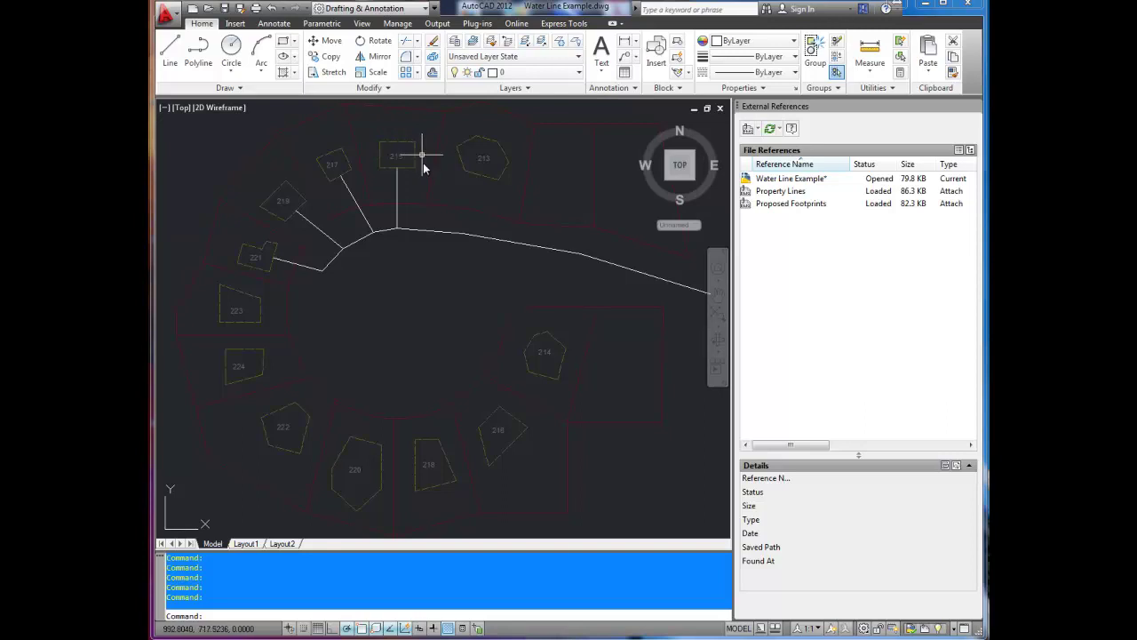
# Start in-place editing of the Proposed Footprints reference with all nested objects selected automatically.
pyautogui.click(485, 162)
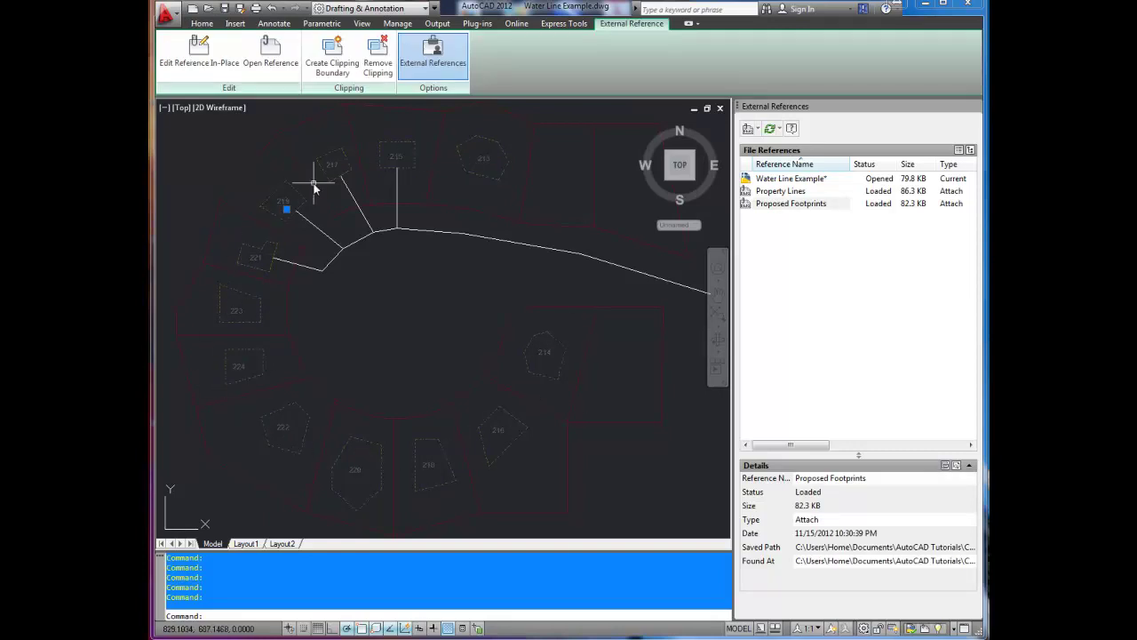
pyautogui.rightClick(486, 167)
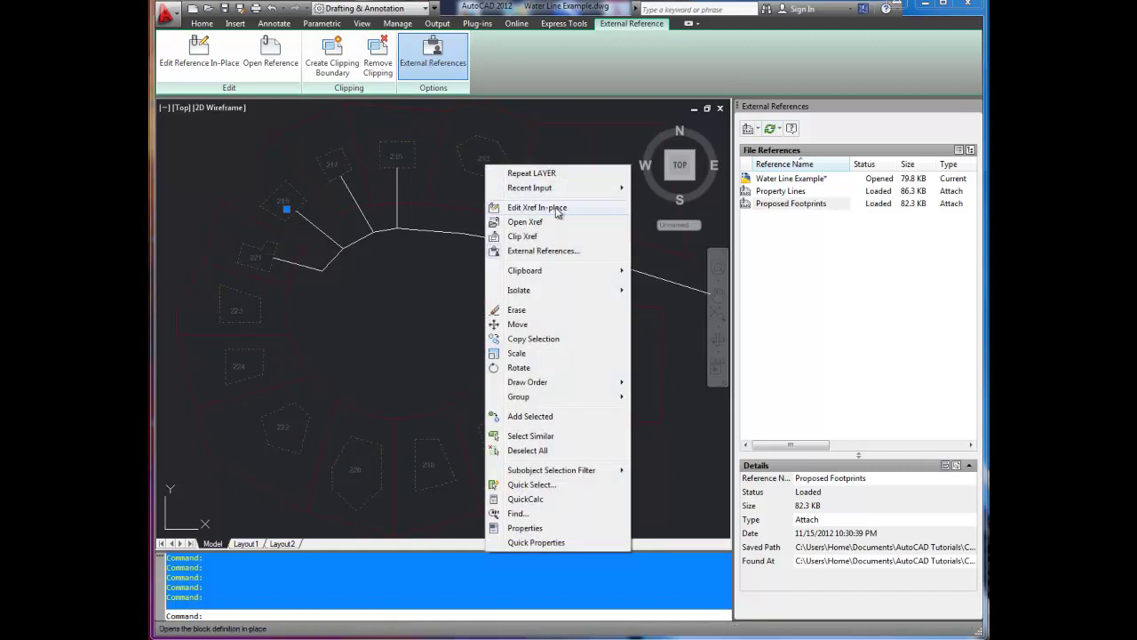
pyautogui.click(557, 209)
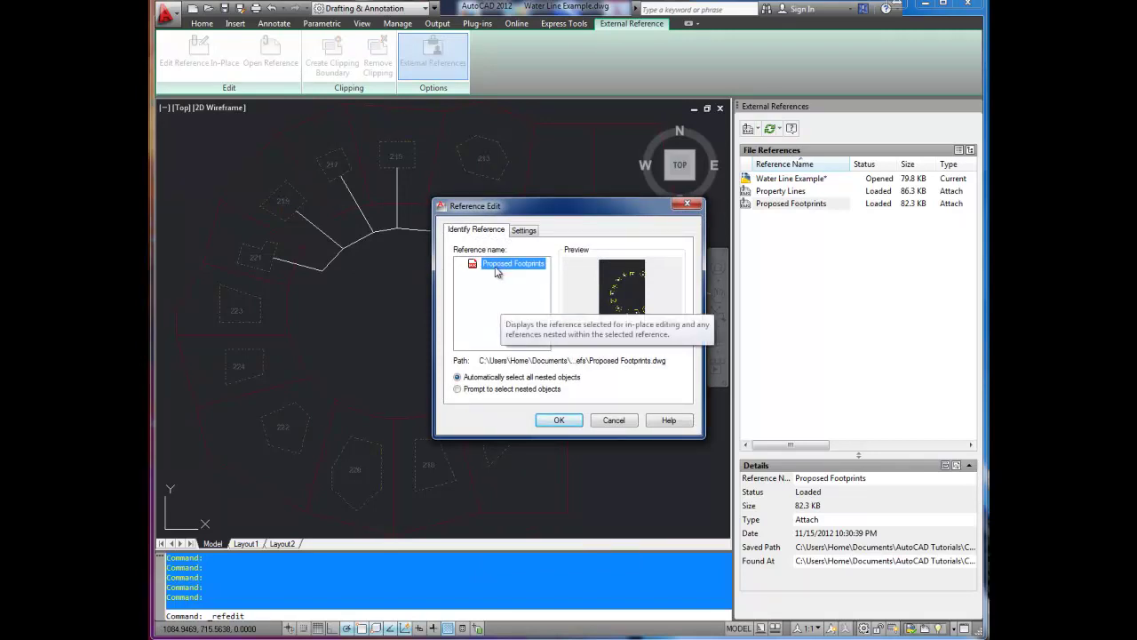
pyautogui.click(559, 421)
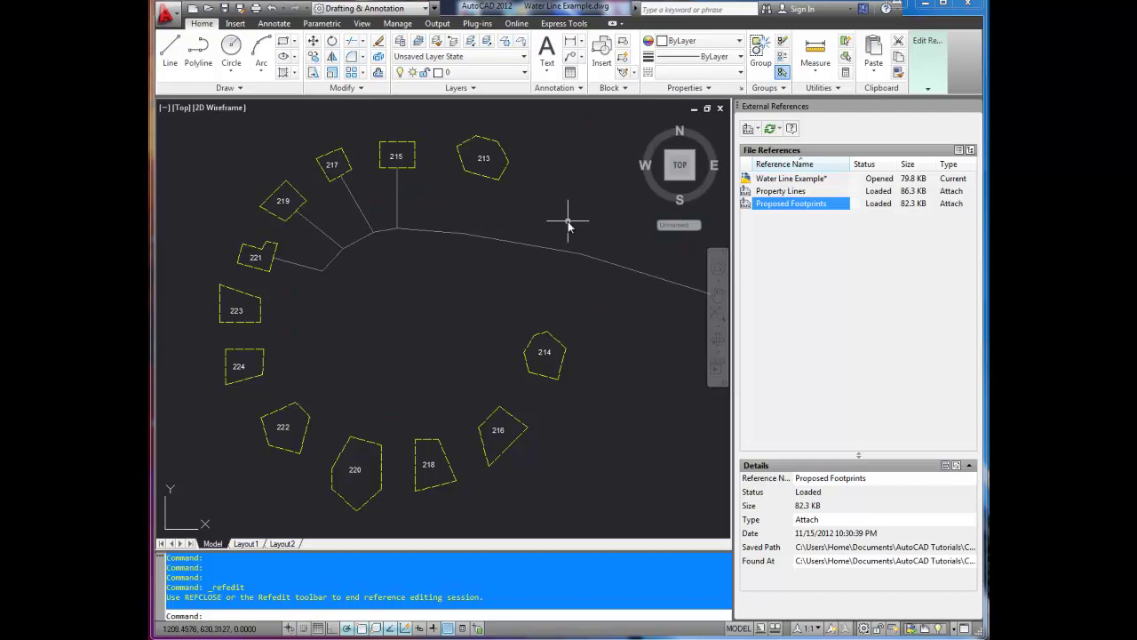
# Change the house number in the footprint just east of house 215 to 211.
pyautogui.scroll(2, 485, 170)
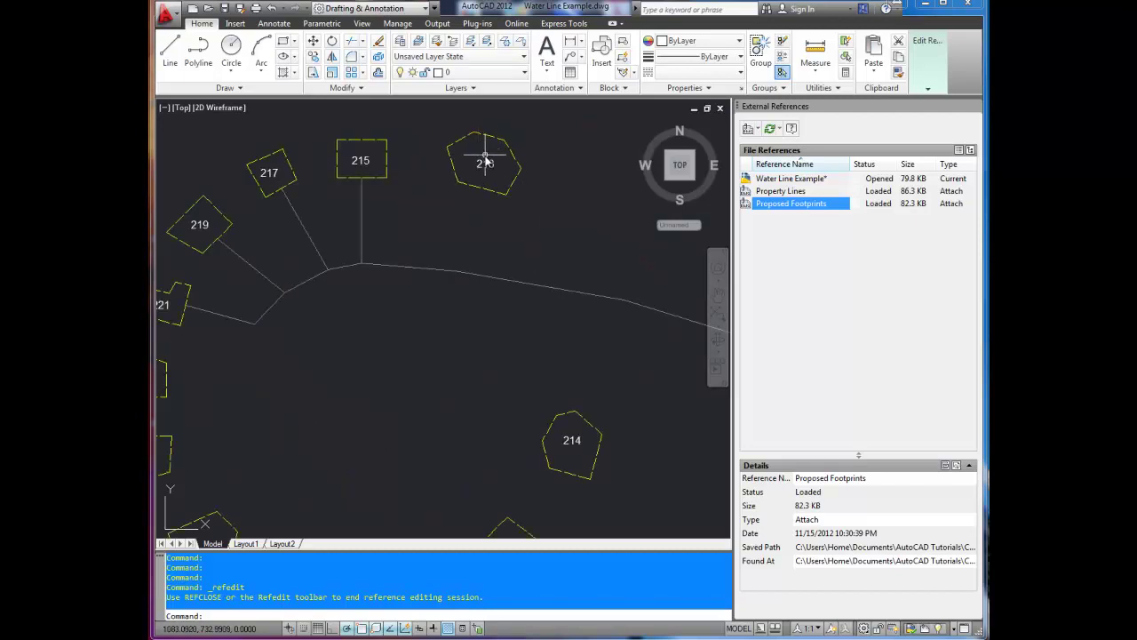
pyautogui.doubleClick(489, 165)
pyautogui.moveTo(490, 165); pyautogui.dragTo(498, 164)
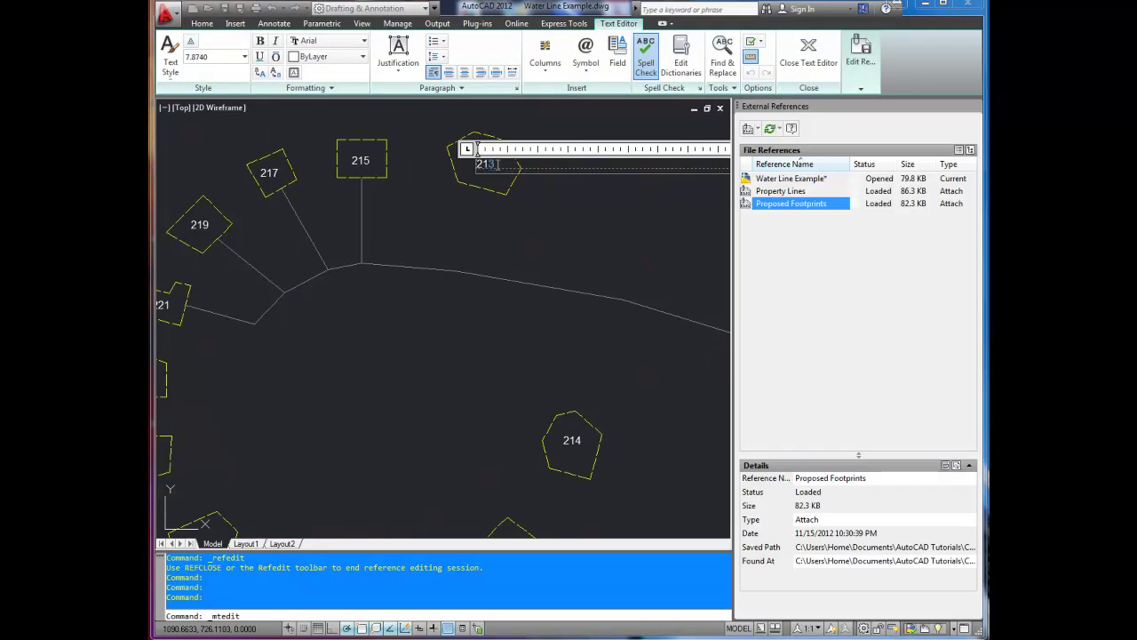
pyautogui.write('1')
pyautogui.click(480, 203)
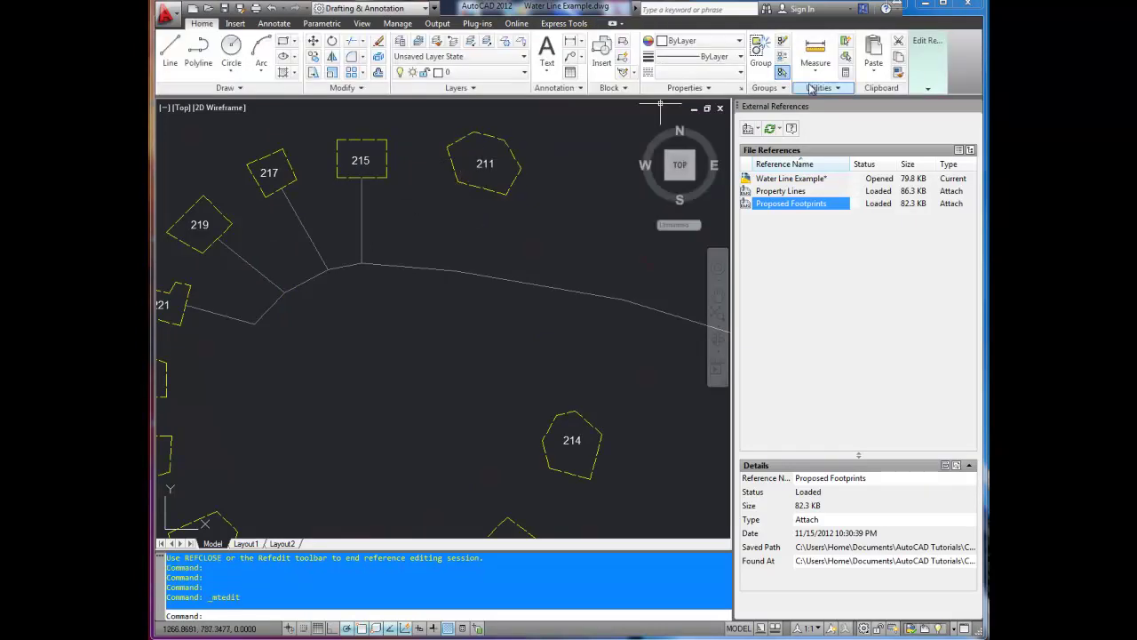
# Save the in-place edits back to the Proposed Footprints reference and check the renumbered house in the drawing.
pyautogui.moveTo(924, 86)
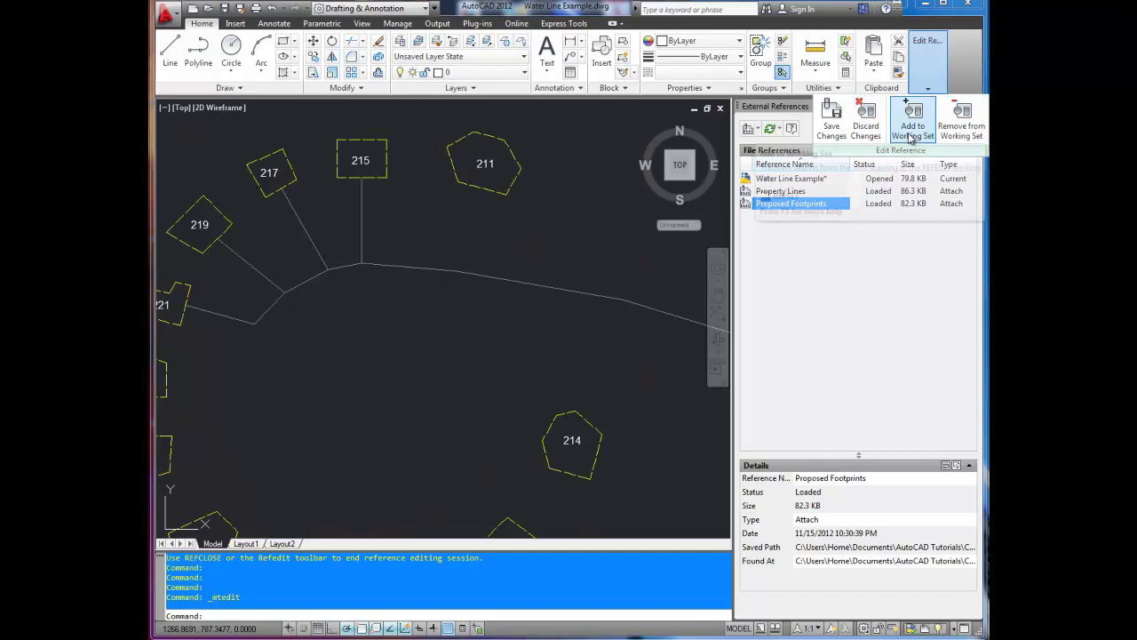
pyautogui.click(832, 122)
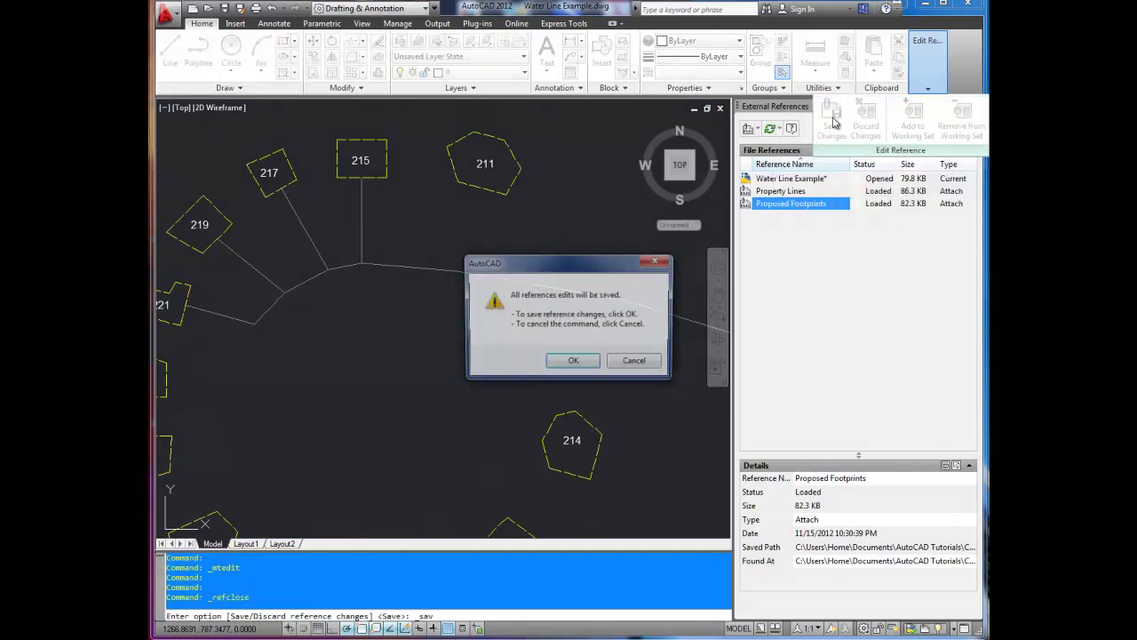
pyautogui.click(574, 362)
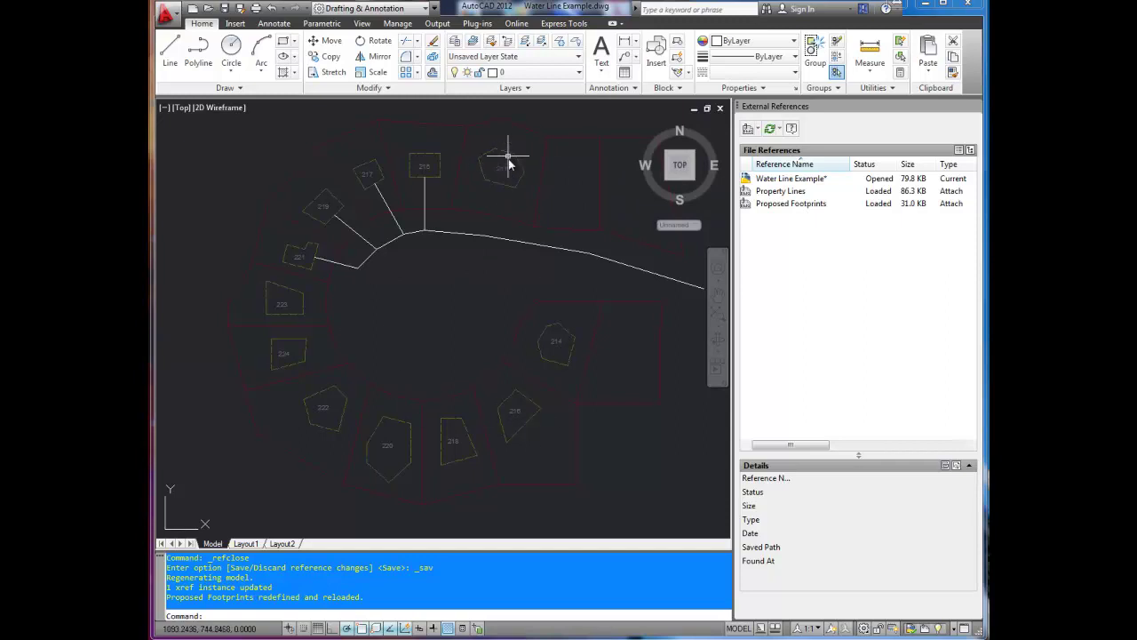
pyautogui.moveTo(480, 271); pyautogui.dragTo(455, 258, button='middle')
pyautogui.scroll(-1, 459, 256)
pyautogui.scroll(3, 462, 254)
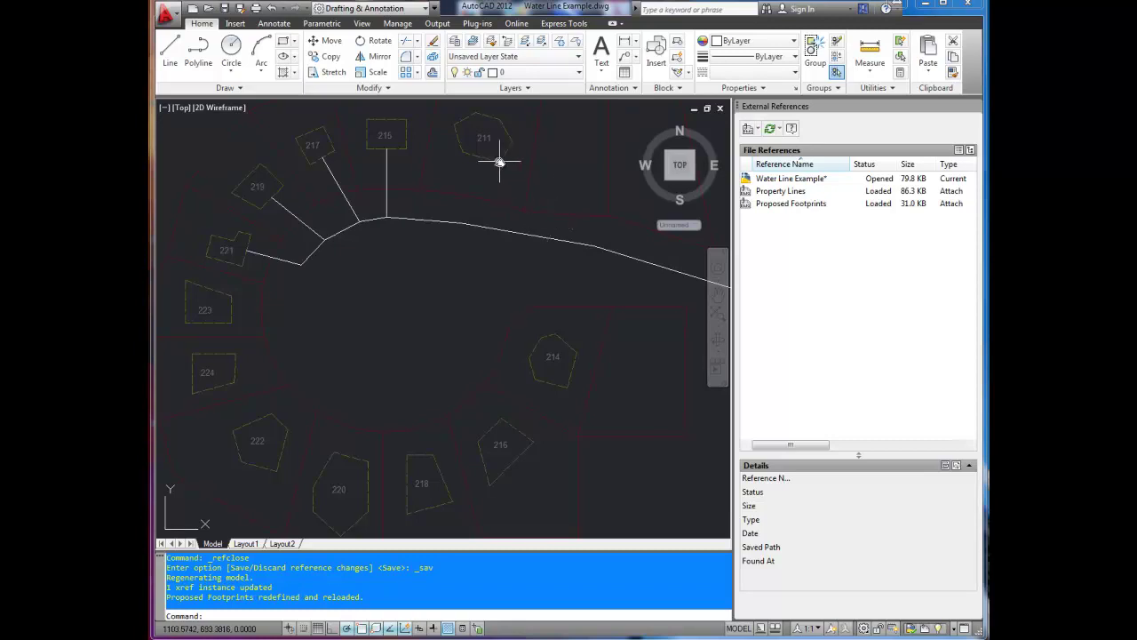
# Open the attached Proposed Footprints reference as its own drawing.
pyautogui.rightClick(780, 204)
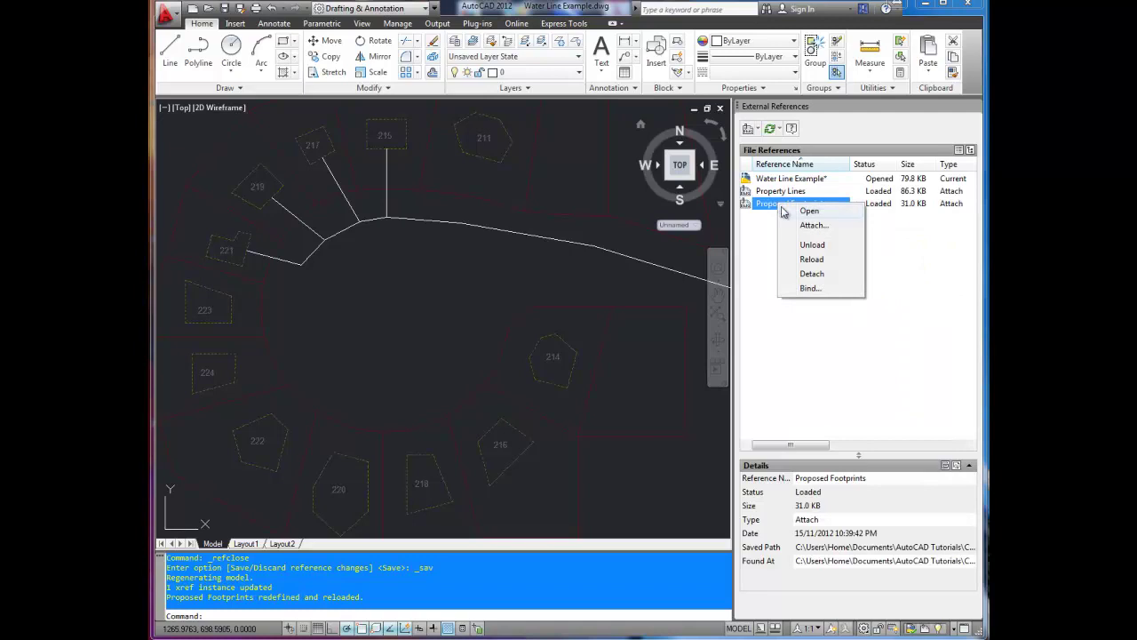
pyautogui.click(808, 214)
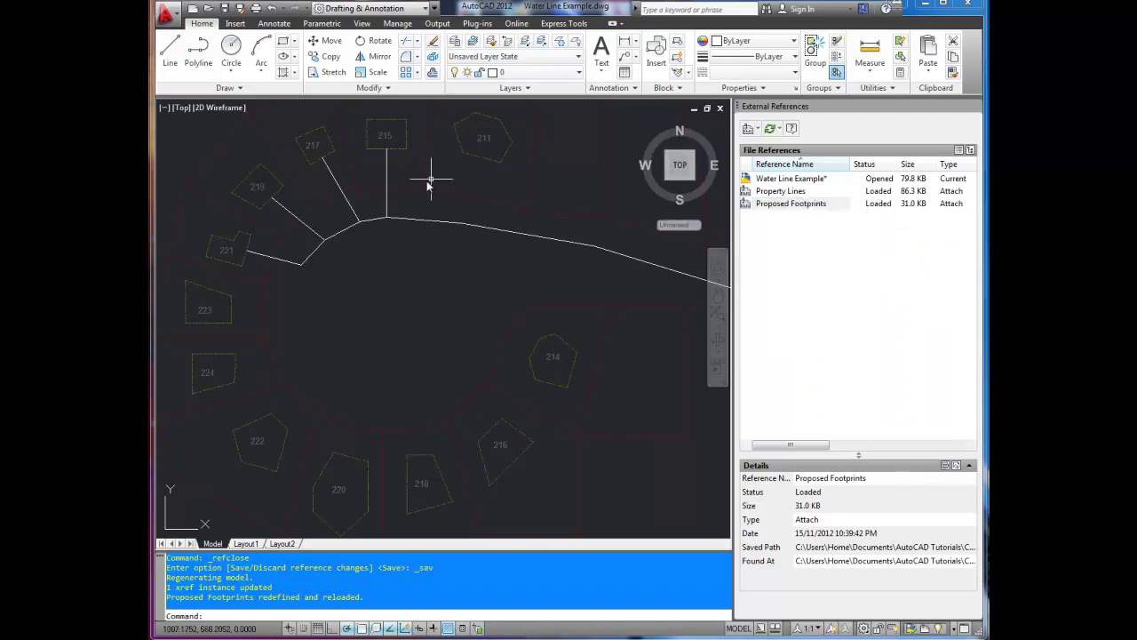
pyautogui.click(480, 158)
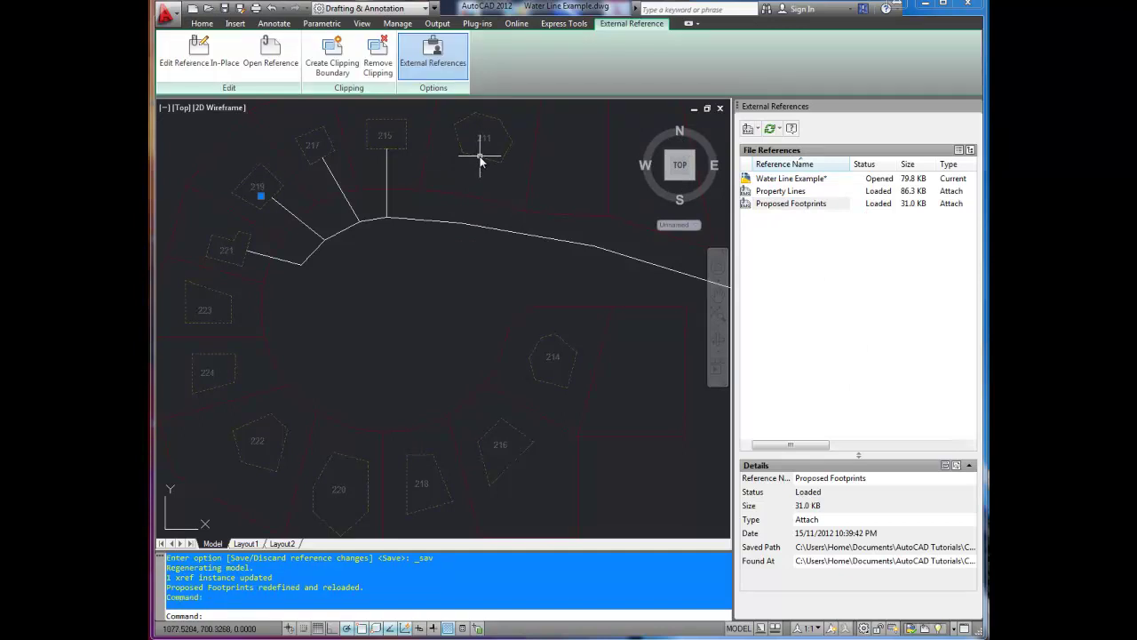
pyautogui.rightClick(481, 161)
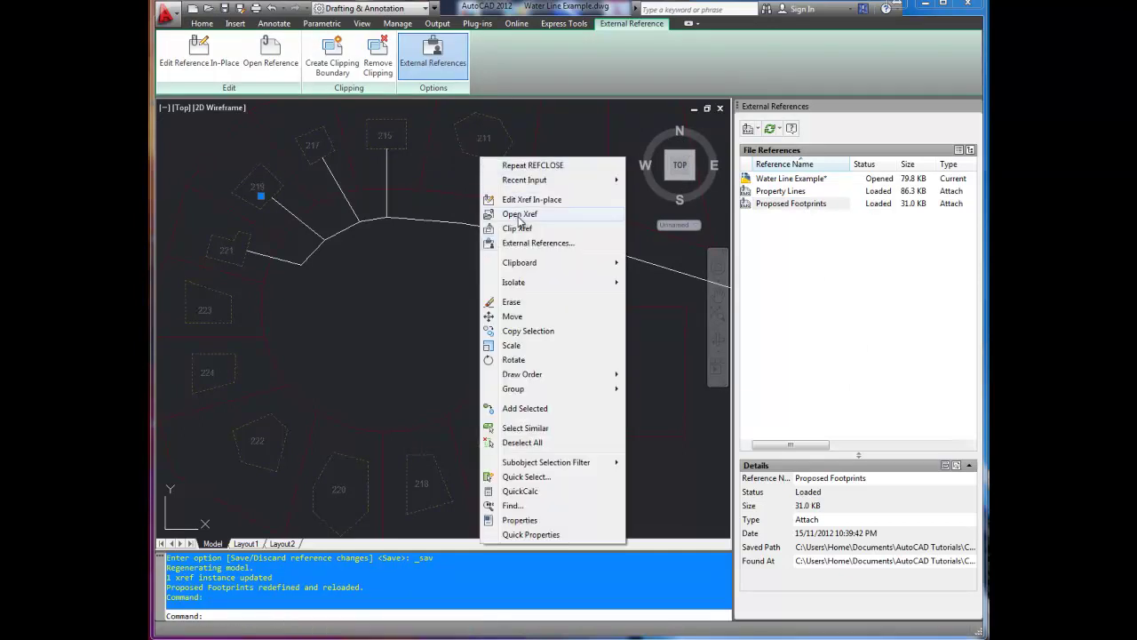
pyautogui.click(519, 214)
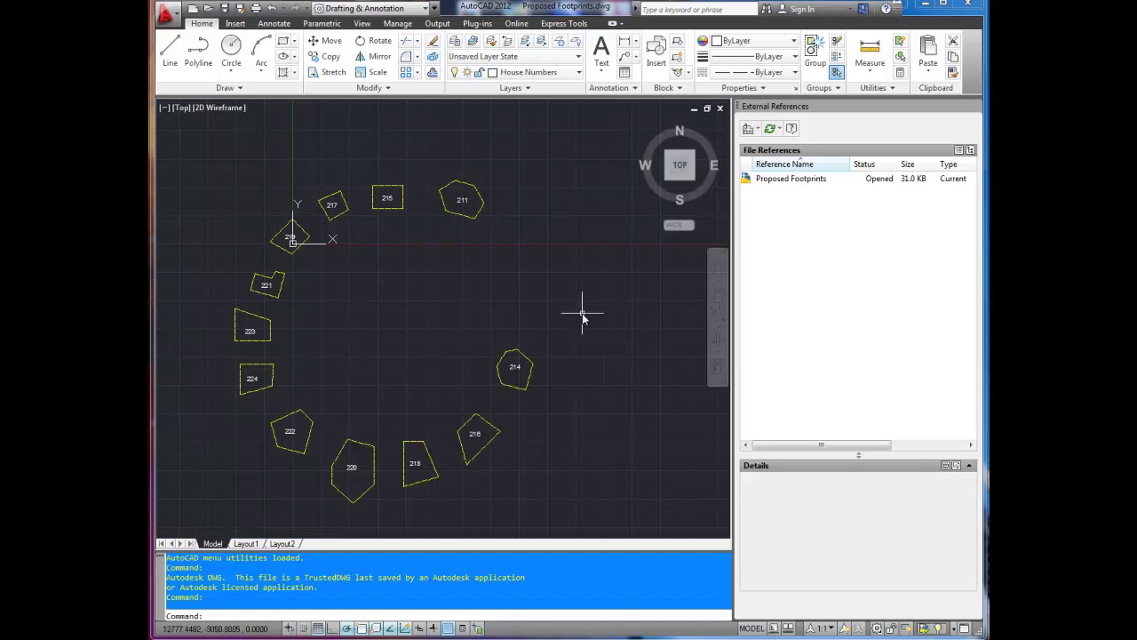
# Change the house number east of house 215 to 213, and save and close the Proposed Footprints drawing.
pyautogui.scroll(3, 462, 202)
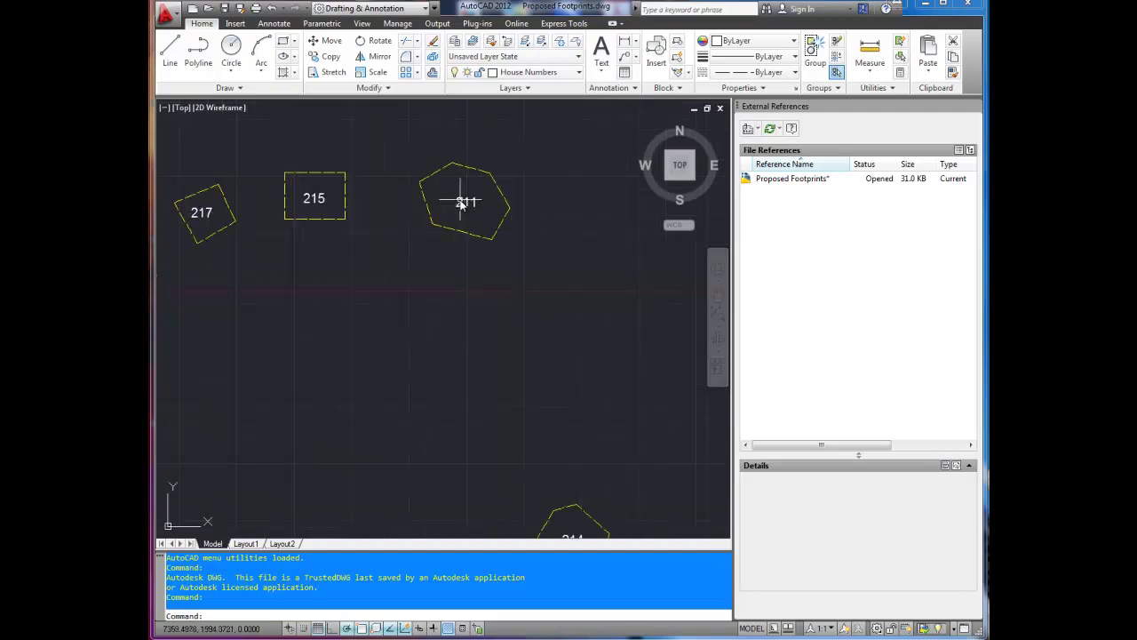
pyautogui.doubleClick(462, 203)
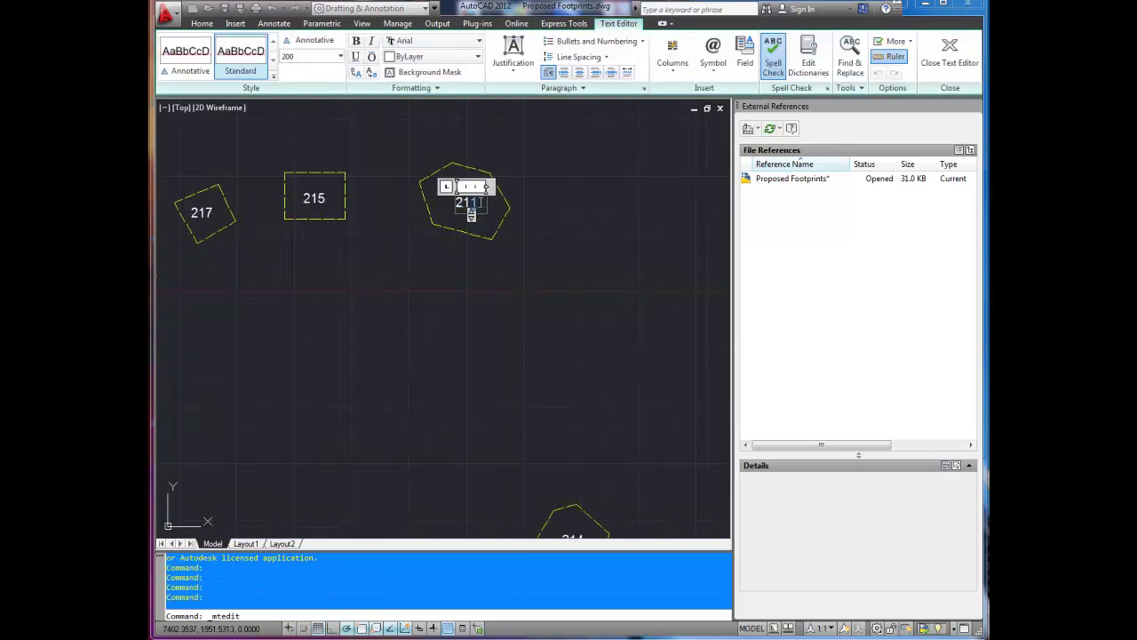
pyautogui.write('3')
pyautogui.click(528, 236)
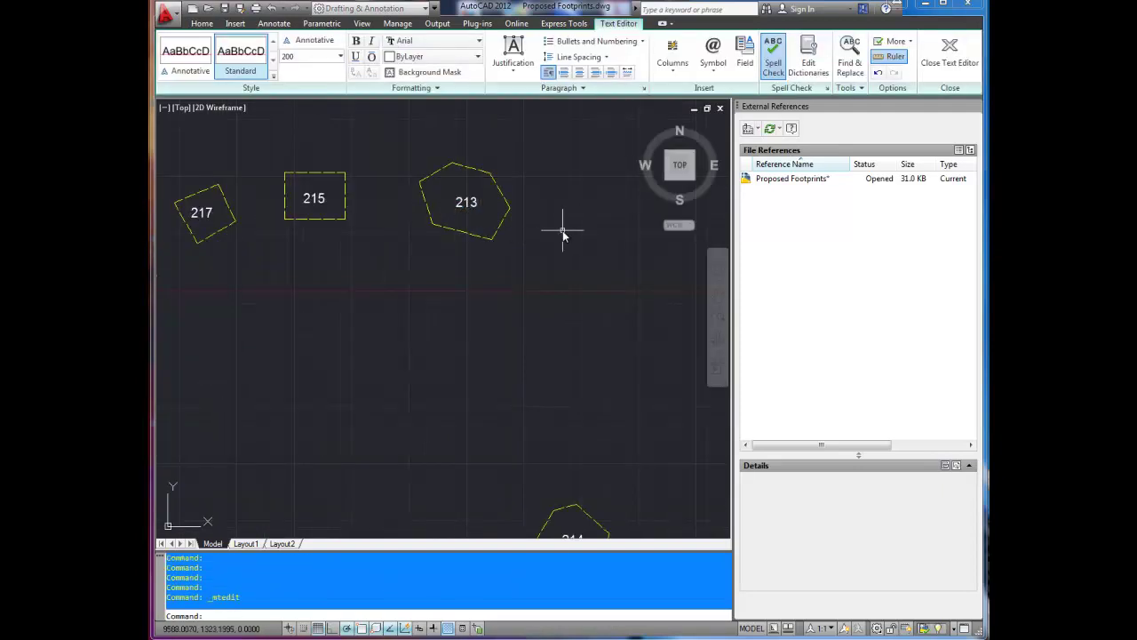
pyautogui.click(228, 11)
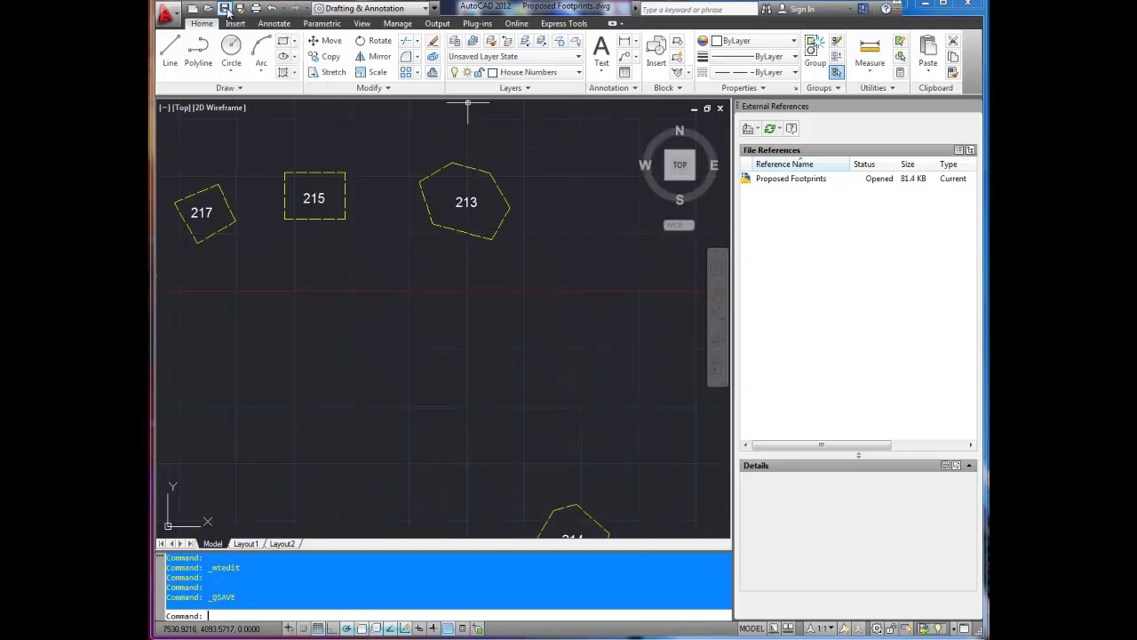
pyautogui.click(720, 109)
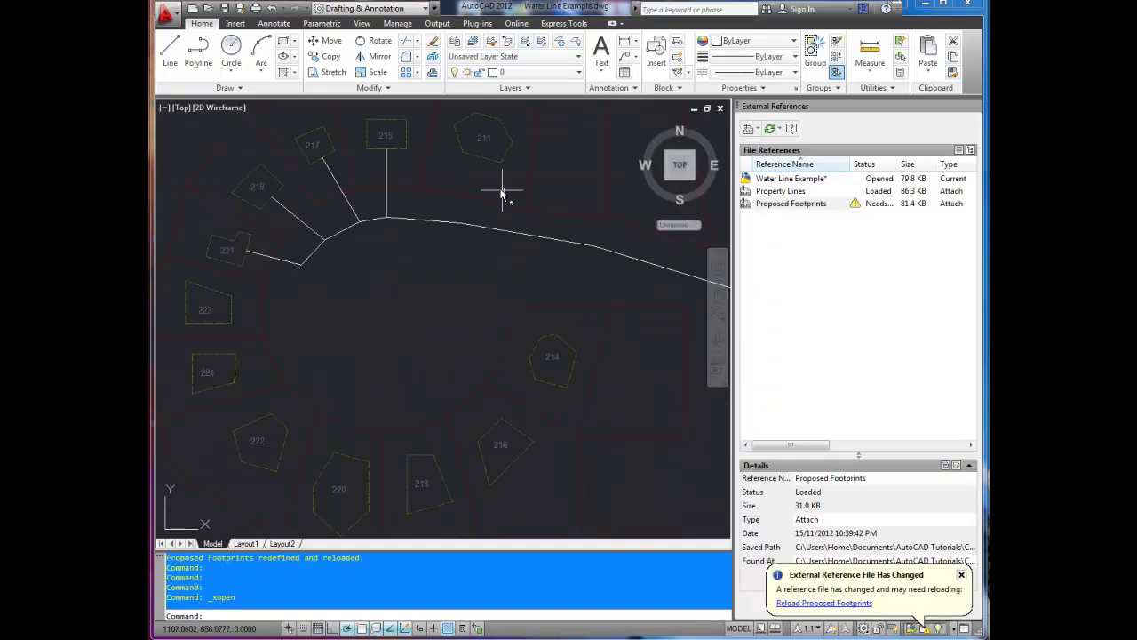
# Reload the changed Proposed Footprints reference in the Water Line Example drawing and check the house number east of house 215.
pyautogui.scroll(1, 451, 185)
pyautogui.scroll(1, 510, 178)
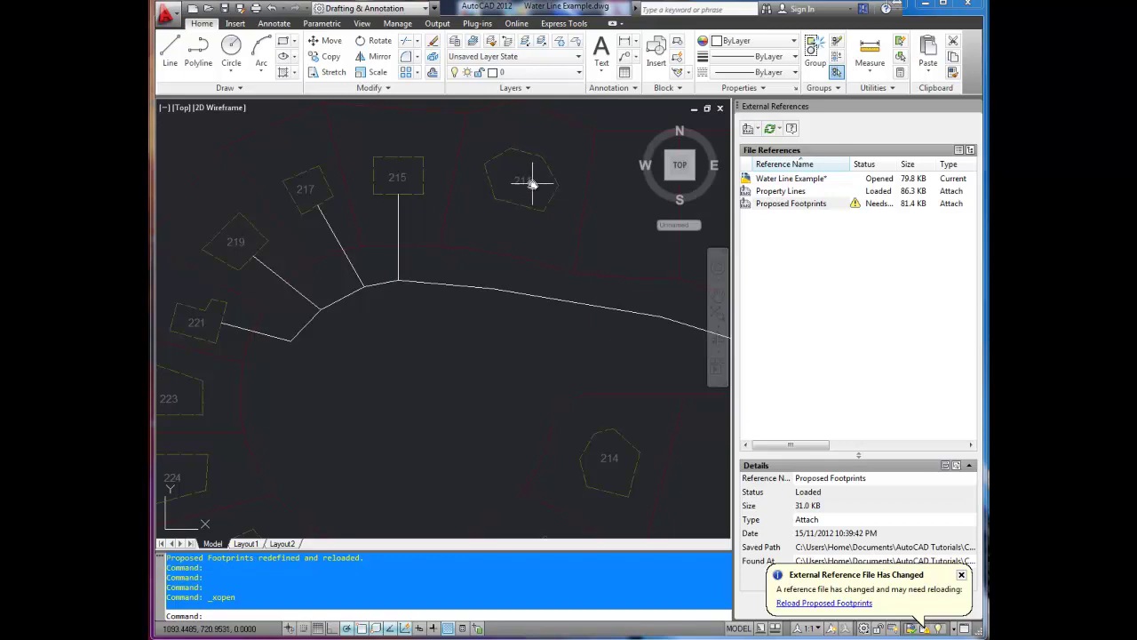
pyautogui.scroll(-1, 525, 181)
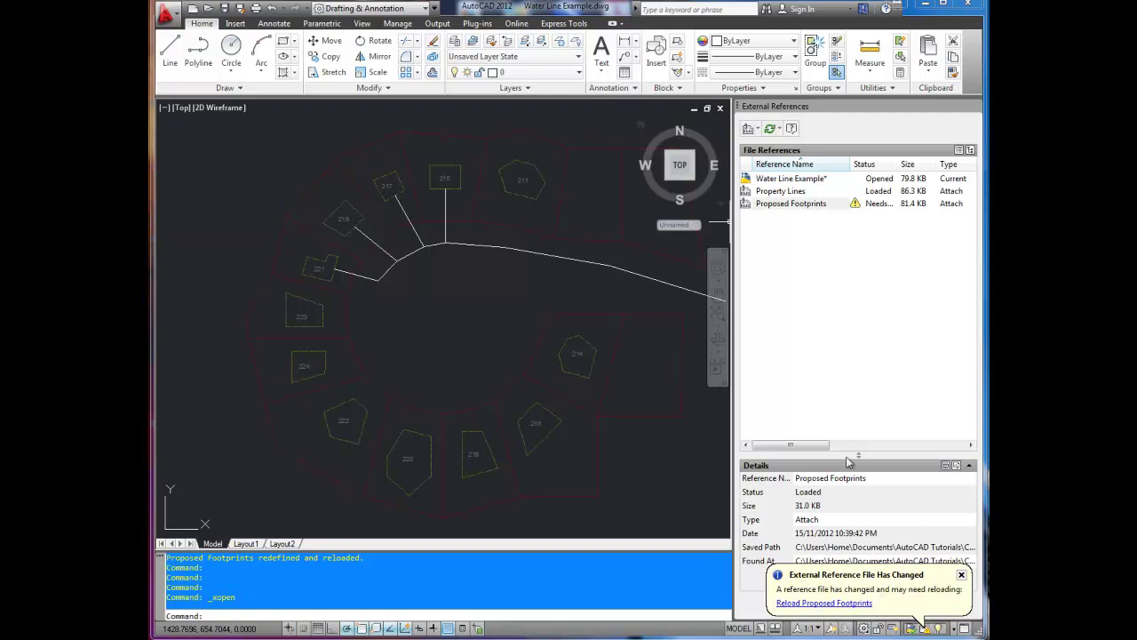
pyautogui.rightClick(792, 208)
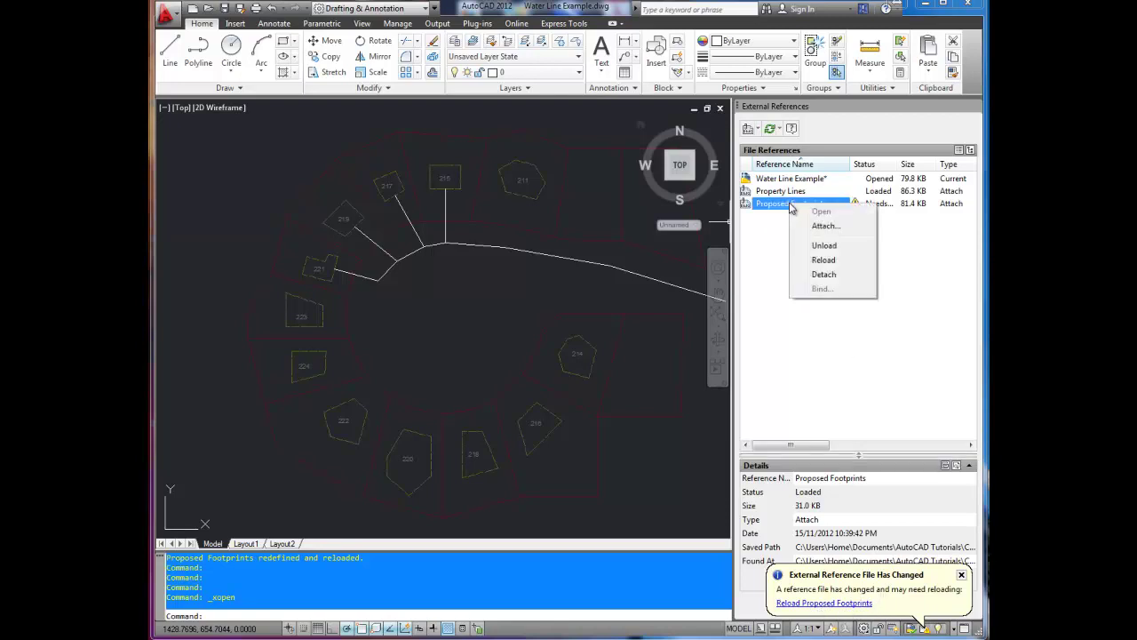
pyautogui.click(824, 260)
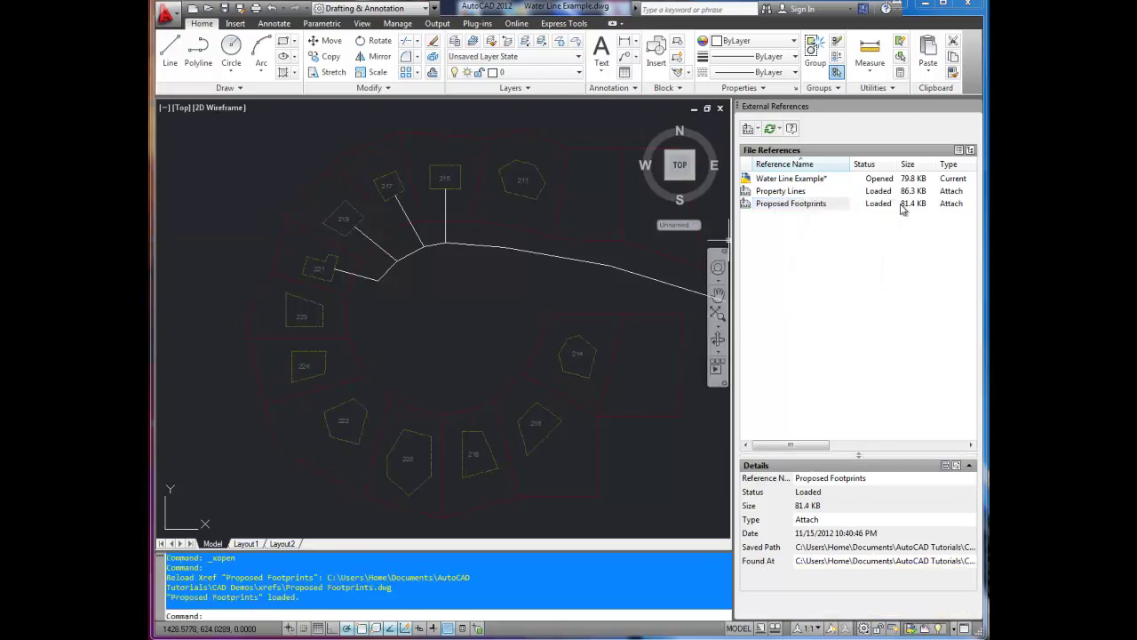
pyautogui.scroll(3, 520, 182)
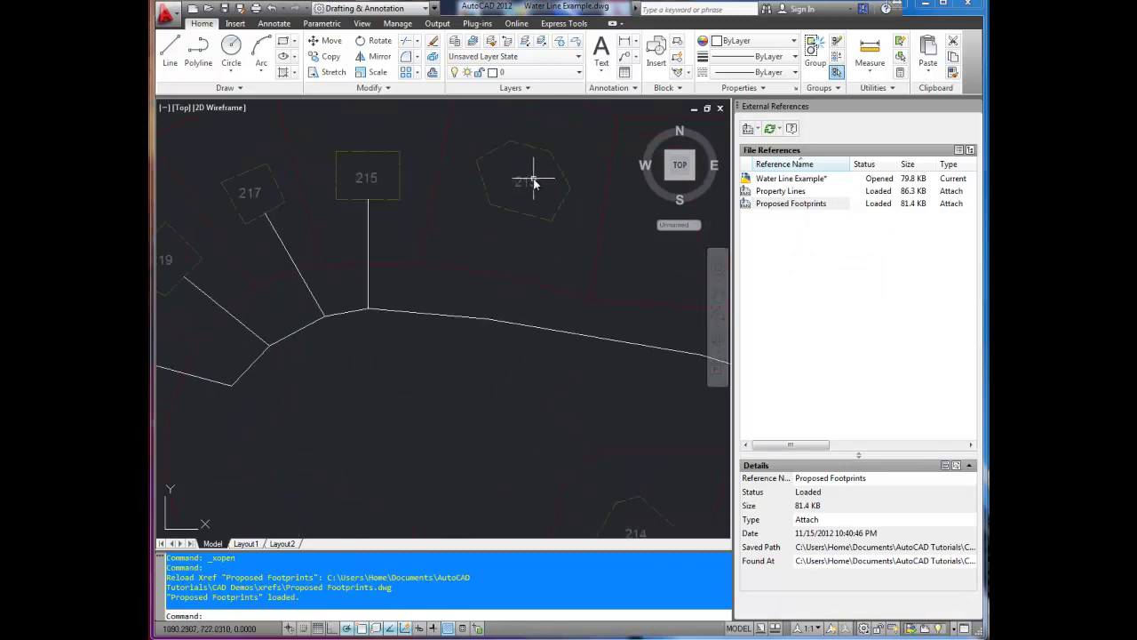
pyautogui.scroll(-2, 539, 185)
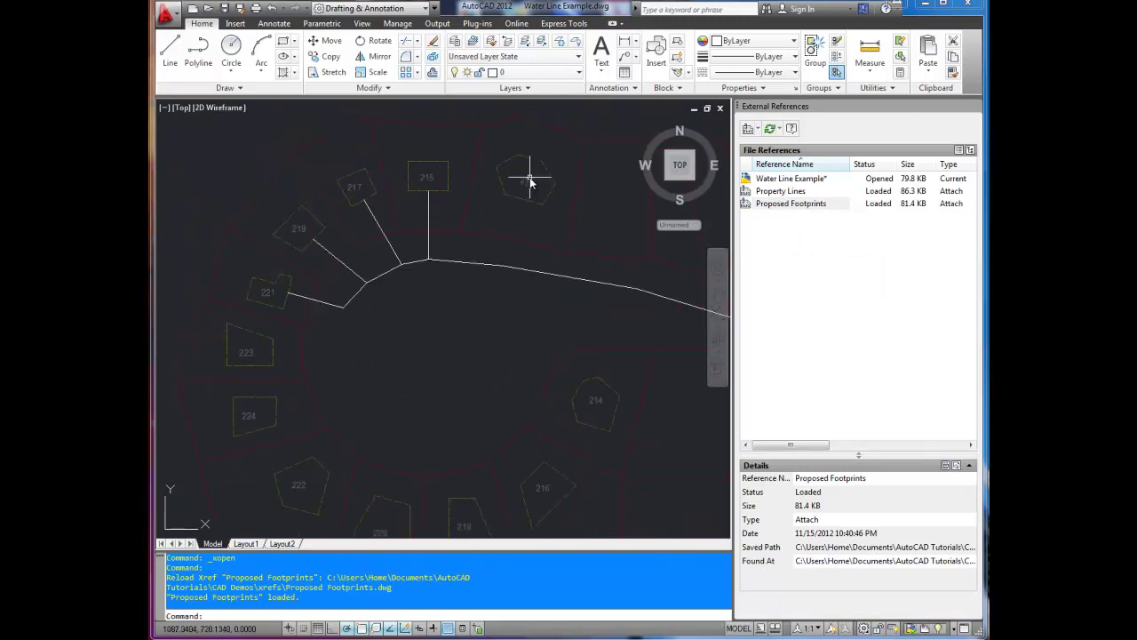
pyautogui.scroll(-2, 544, 191)
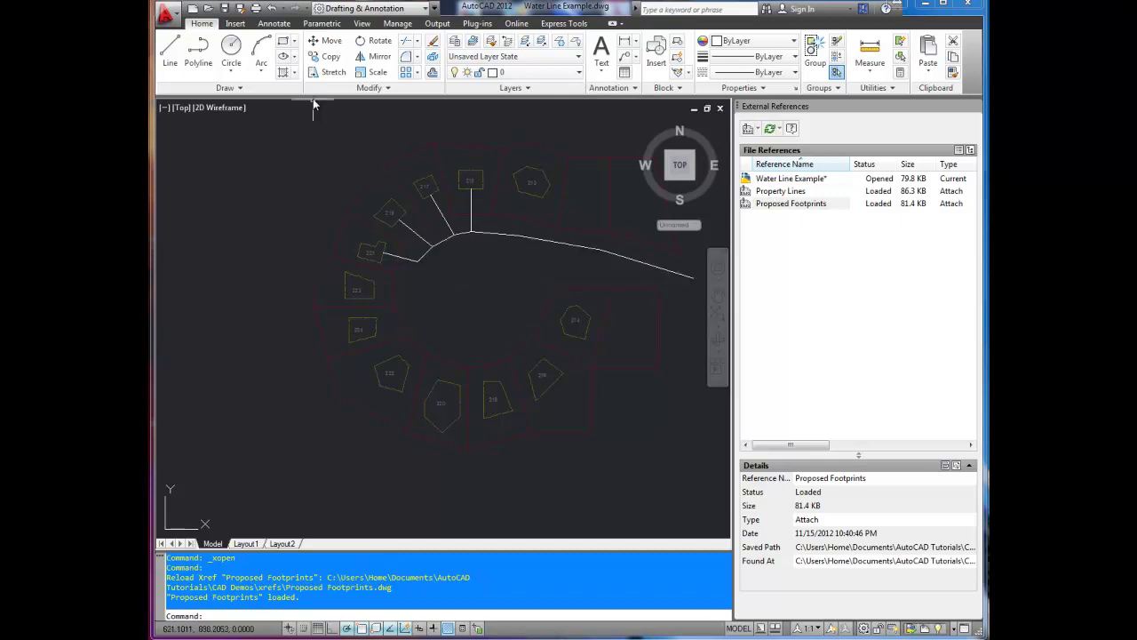
pyautogui.moveTo(560, 217)
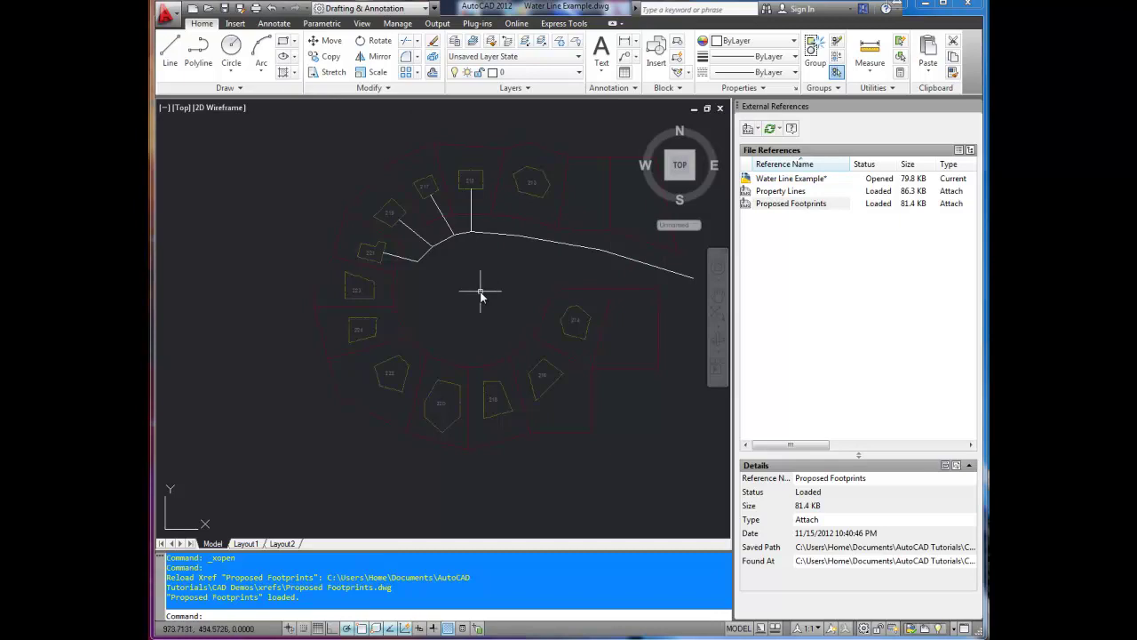